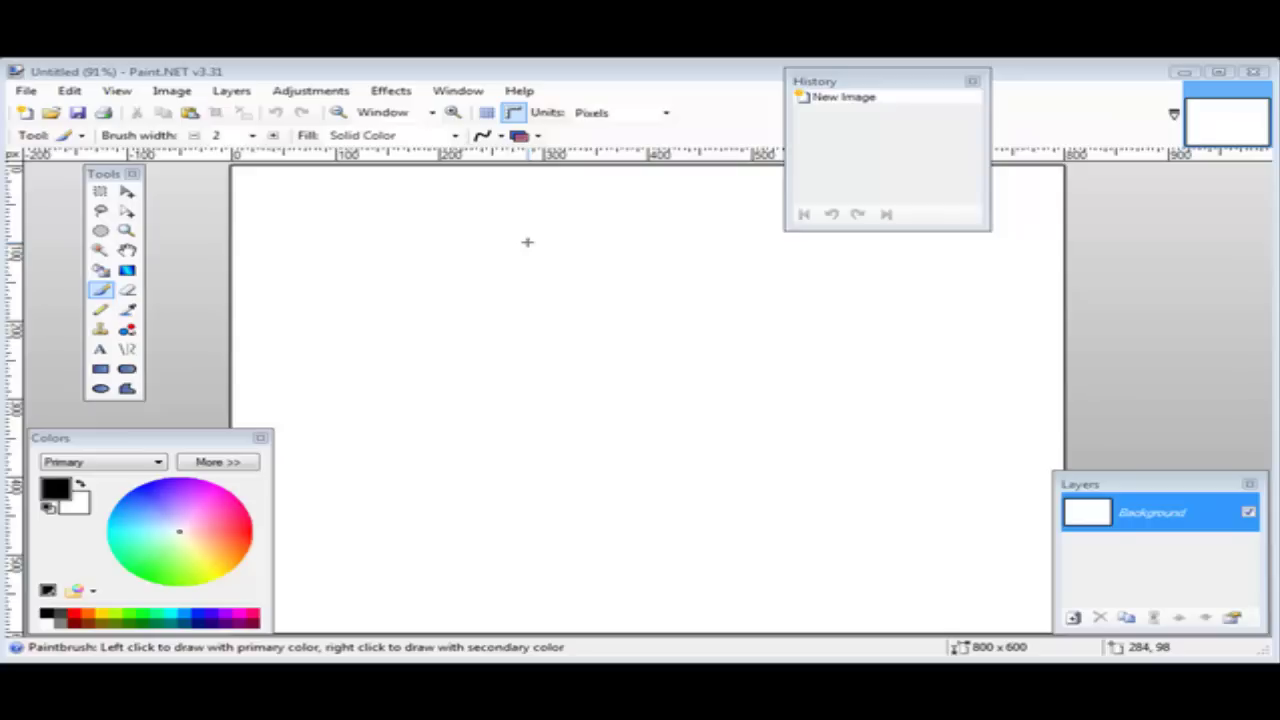
Step: Open the 500 × 375 sunset pier photo s_sunset23.jpg
{"action": "left_click", "coordinate": [26, 90]}
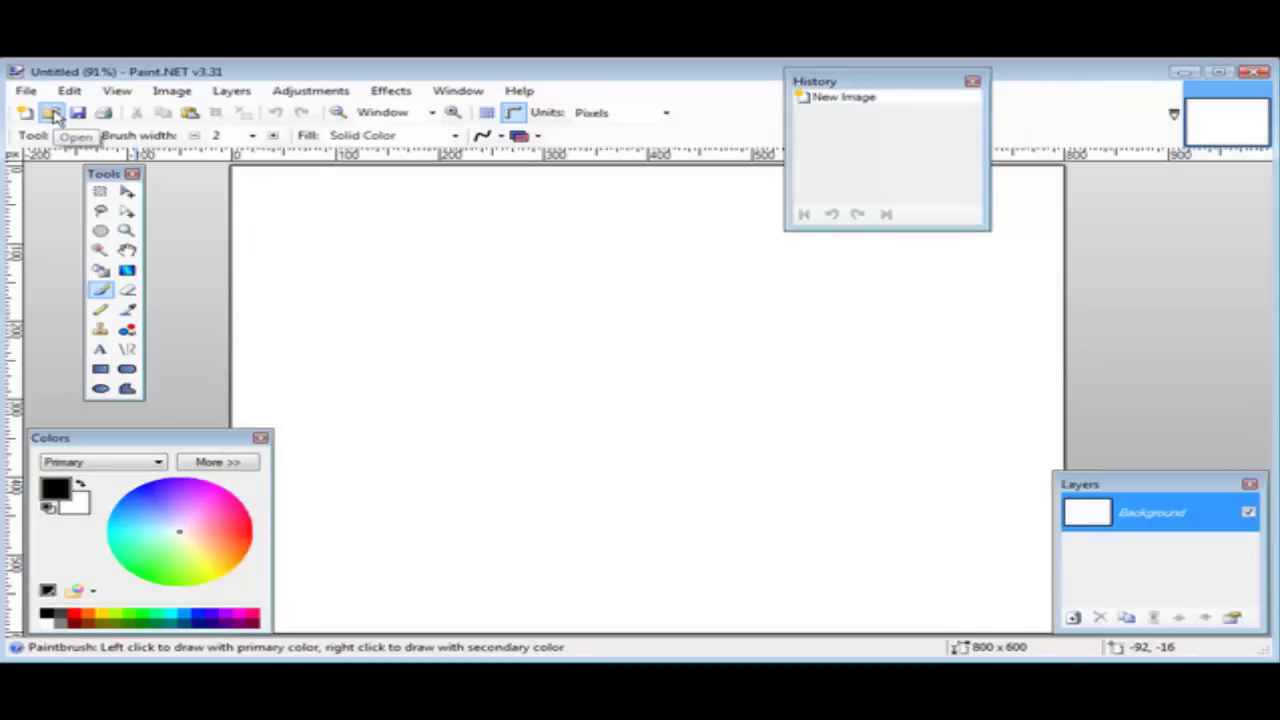
{"action": "left_click", "coordinate": [53, 114]}
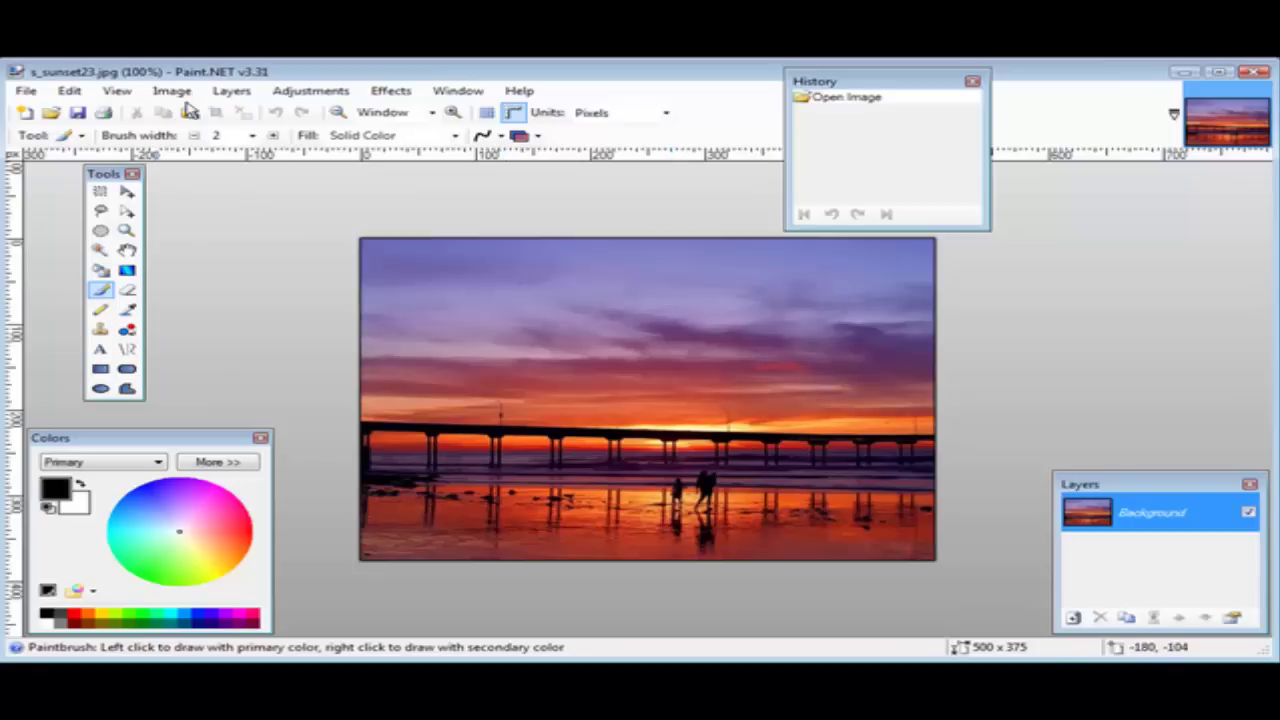
Step: Add a transparent layer above the photo and rename it 'waterwark'
{"action": "left_click", "coordinate": [228, 96]}
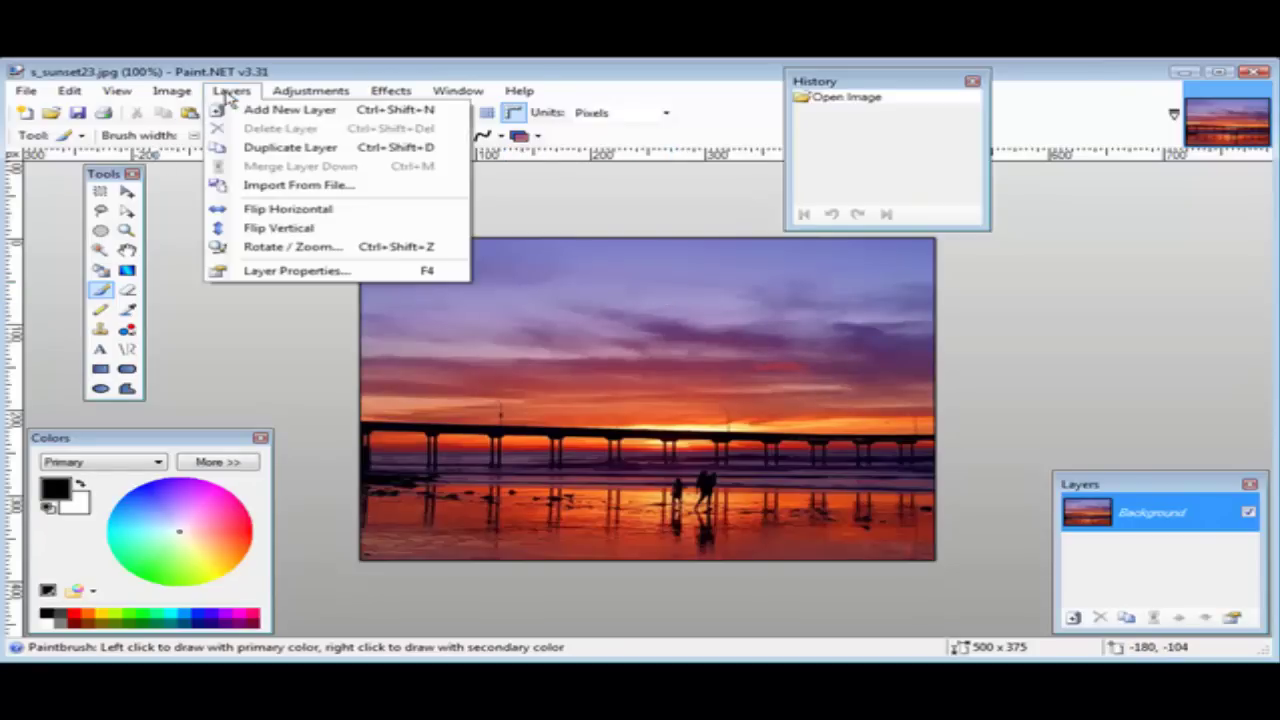
{"action": "left_click", "coordinate": [235, 110]}
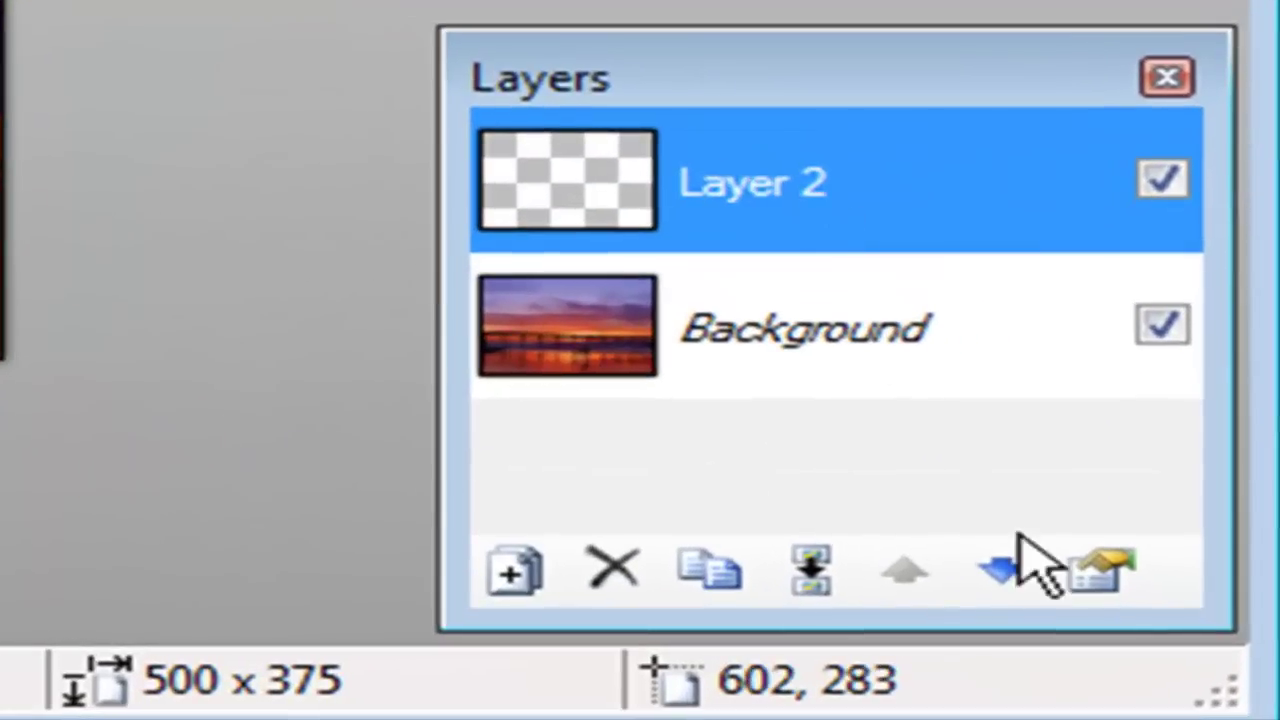
{"action": "left_click", "coordinate": [1125, 572]}
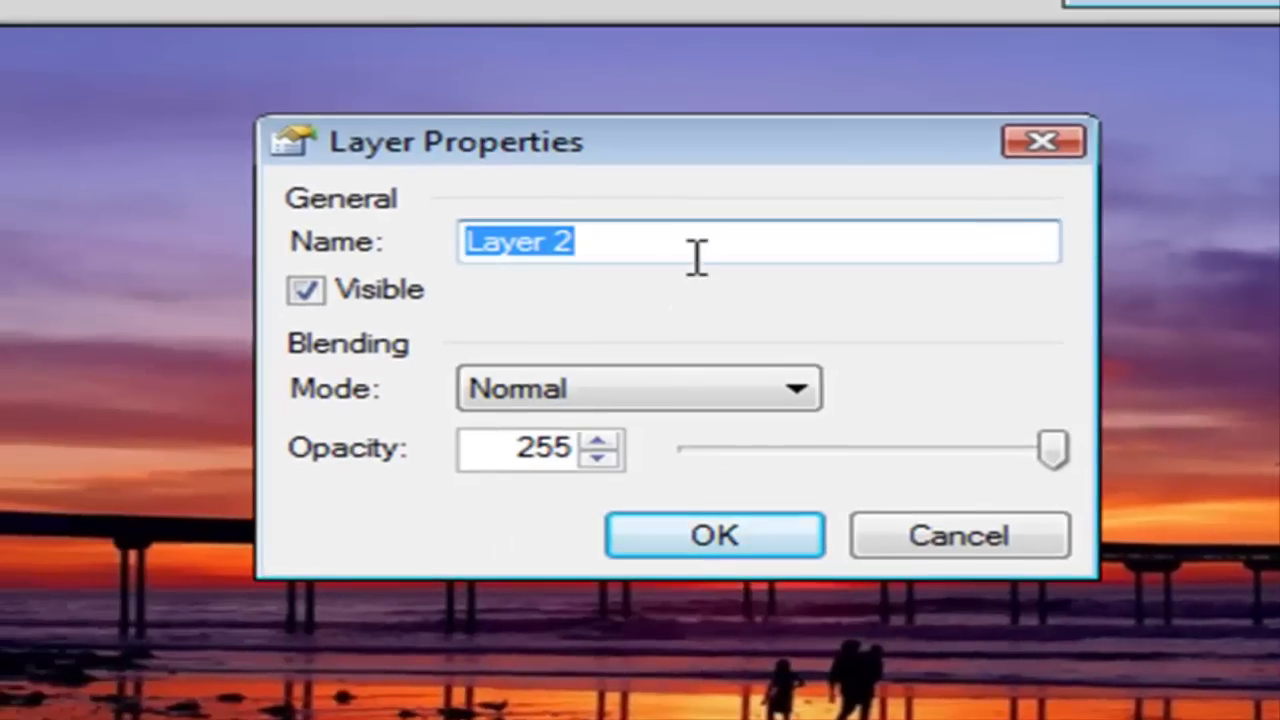
{"action": "type", "text": "wat"}
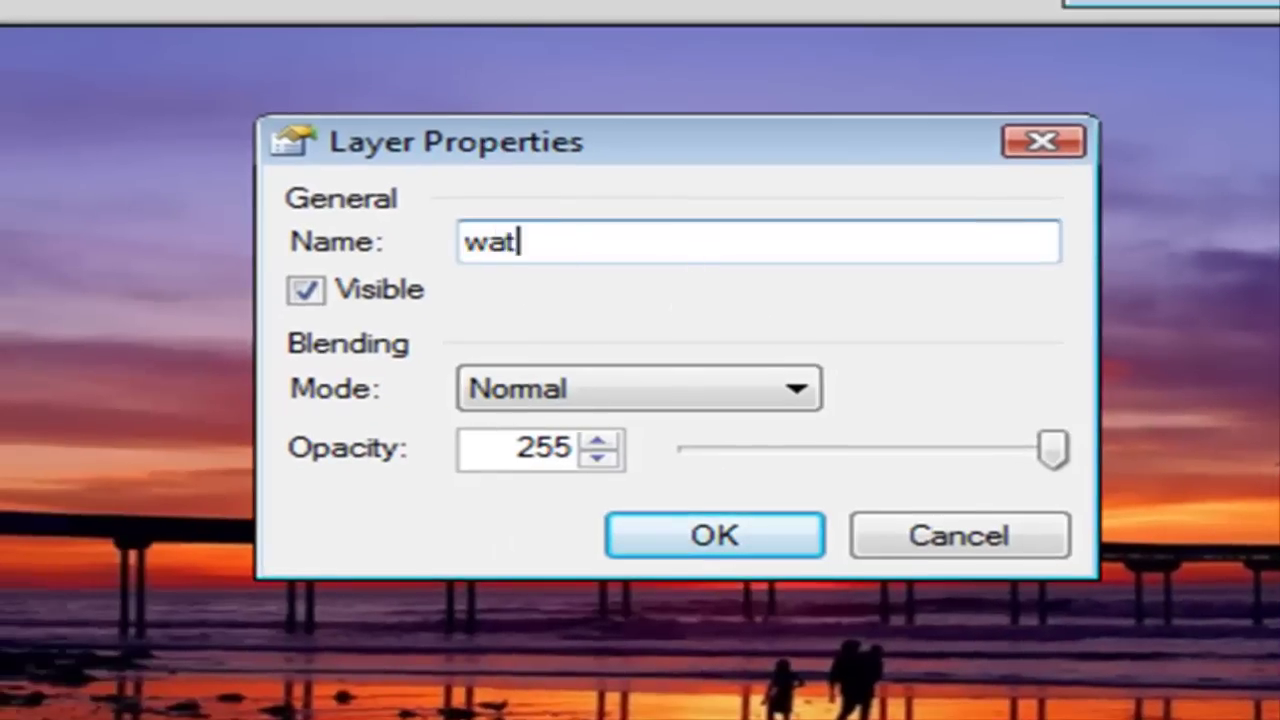
{"action": "type", "text": "er"}
{"action": "type", "text": "wark"}
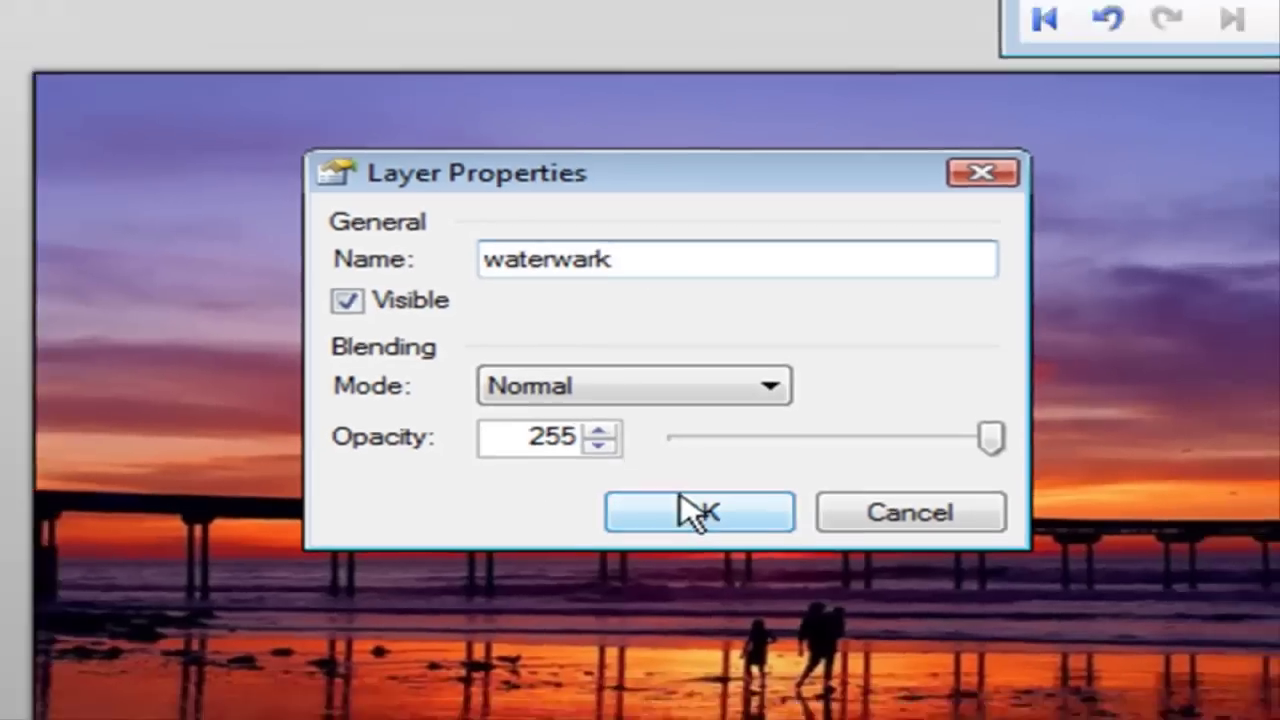
{"action": "left_click", "coordinate": [700, 535]}
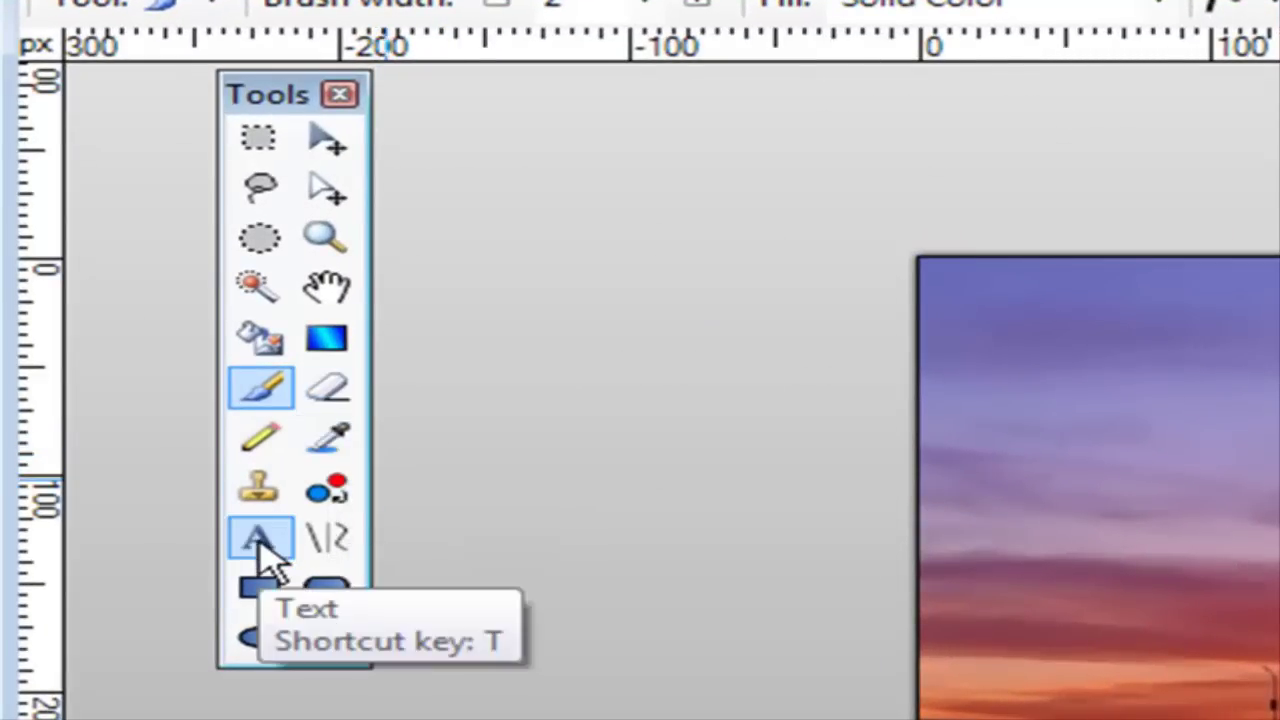
Step: With the Text tool active, make white the primary colour at alpha 113
{"action": "left_click", "coordinate": [260, 542]}
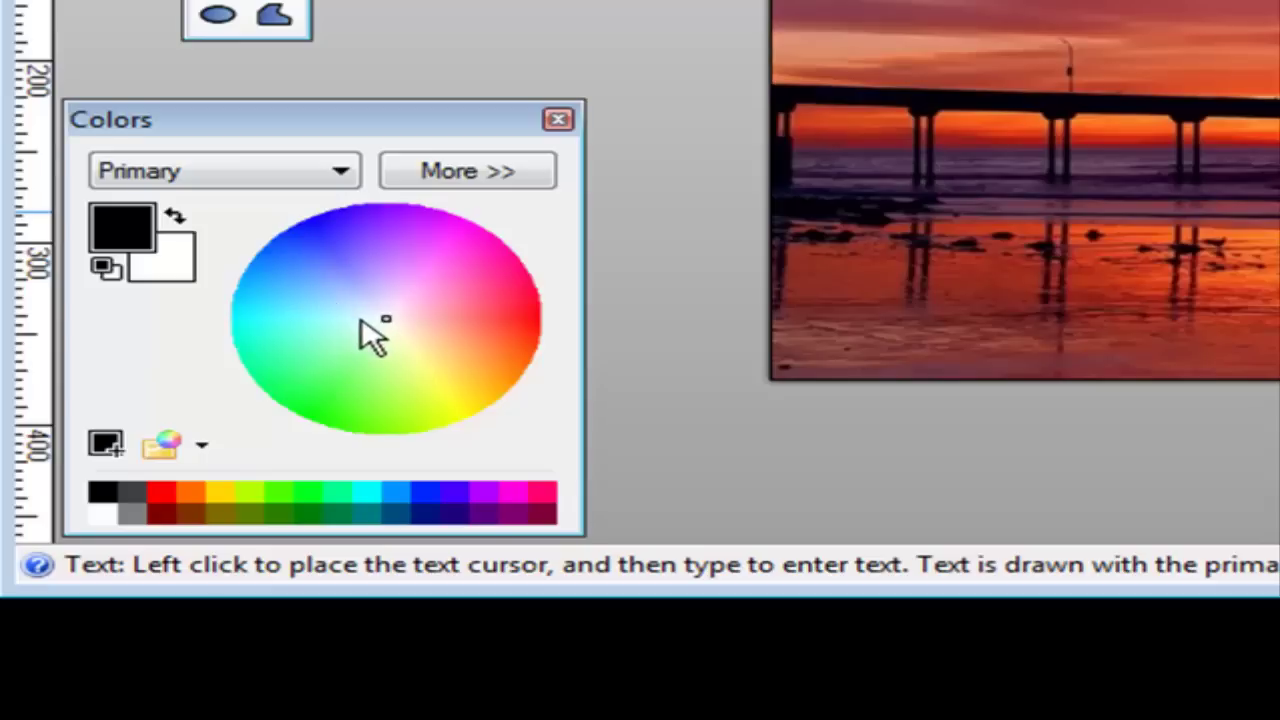
{"action": "left_click", "coordinate": [470, 172]}
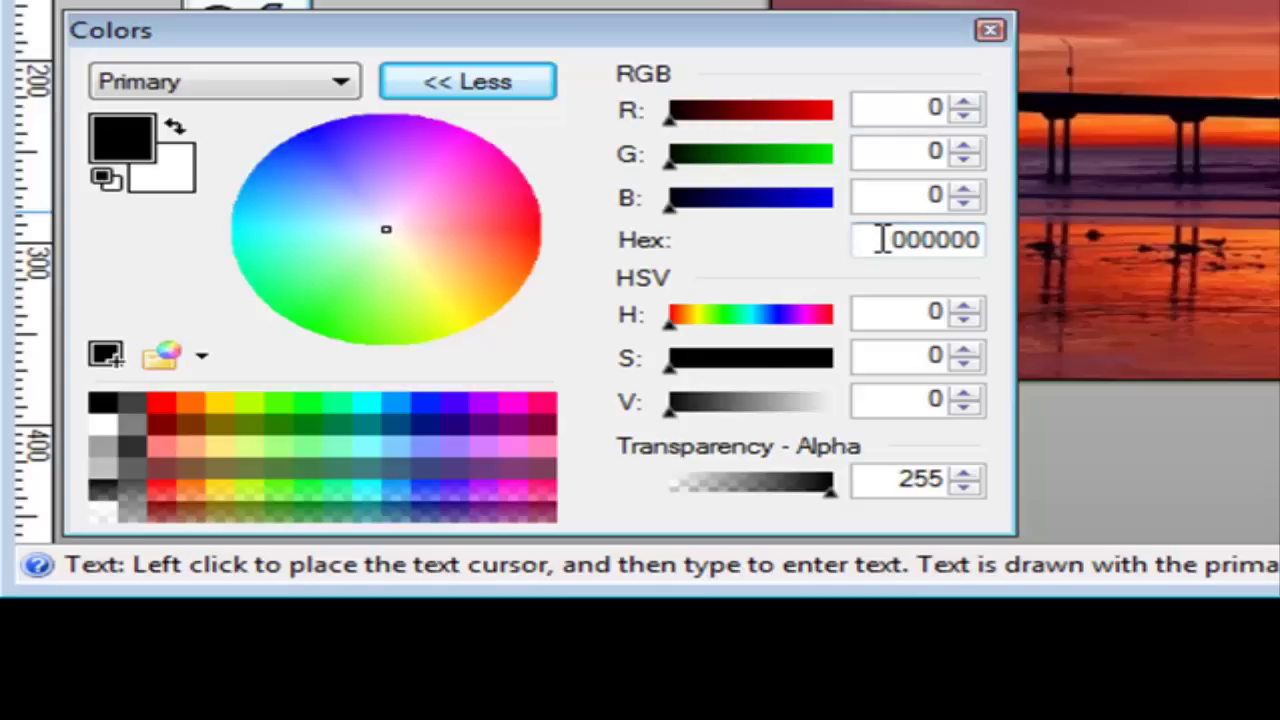
{"action": "left_click", "coordinate": [172, 126]}
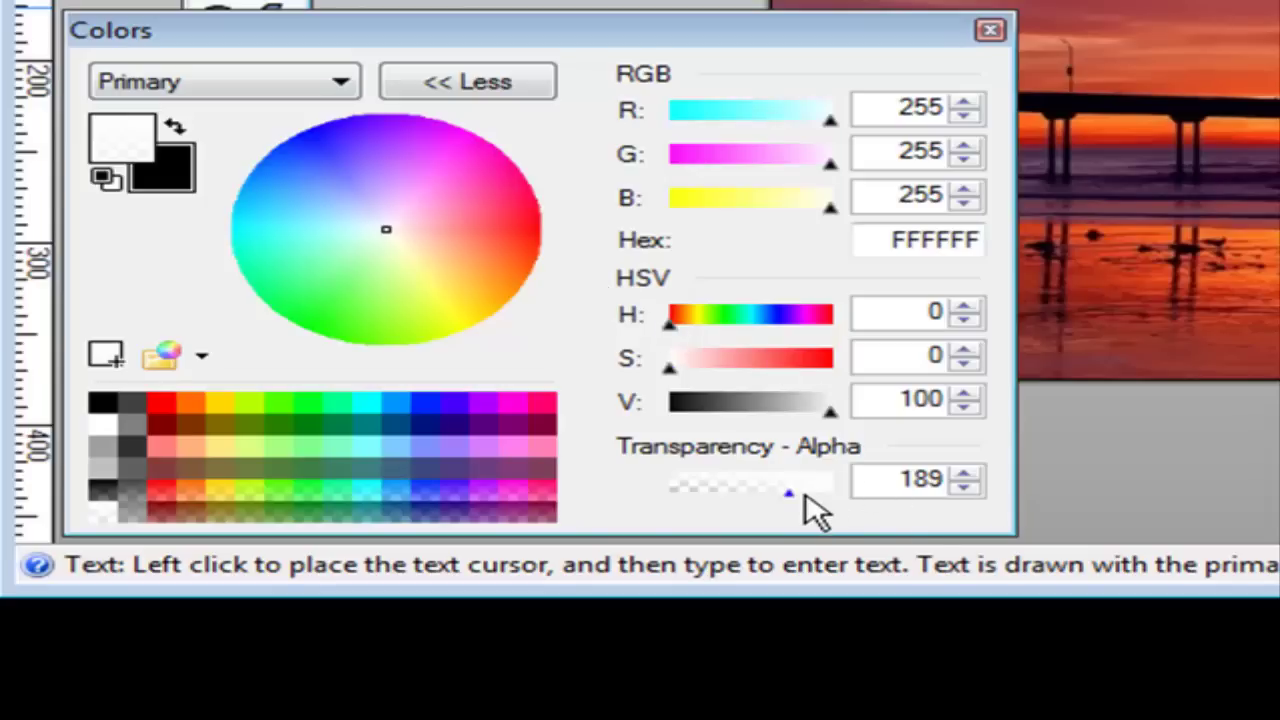
{"action": "left_click_drag", "start_coordinate": [806, 494], "coordinate": [736, 494]}
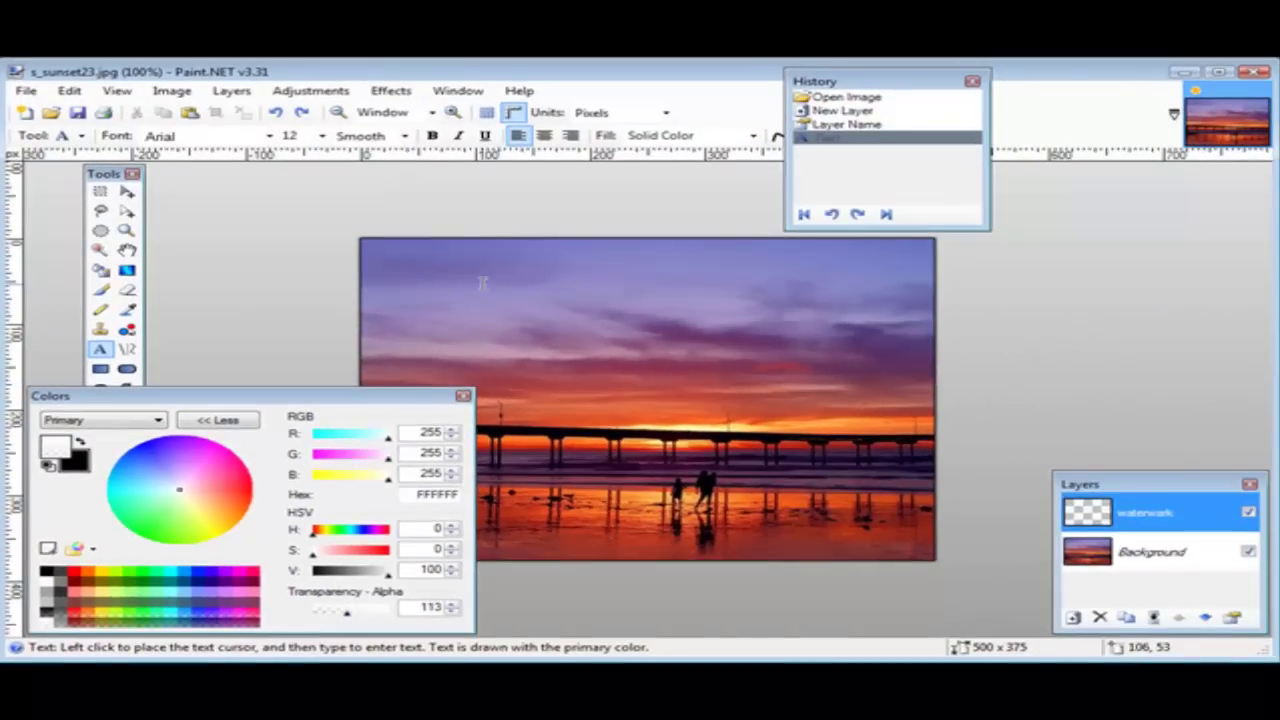
Step: Write 'My Website here' on the photo and move it to the lower-right corner
{"action": "left_click", "coordinate": [480, 282]}
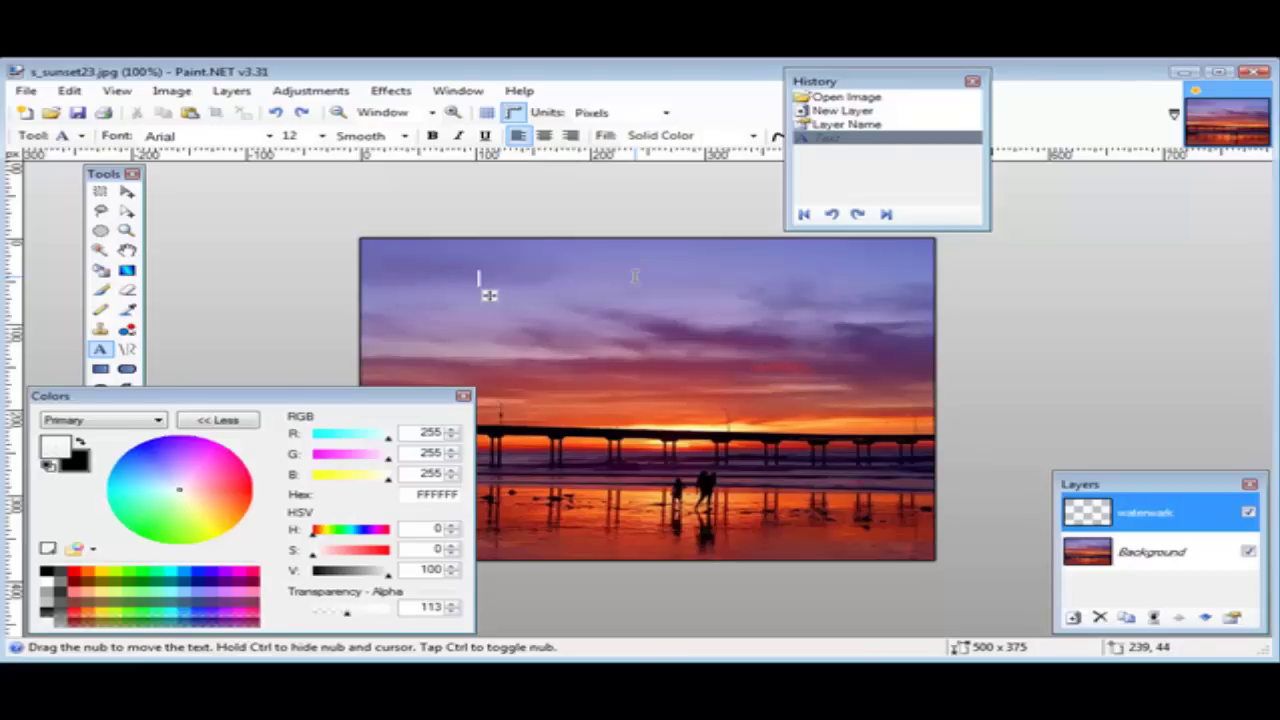
{"action": "type", "text": "My"}
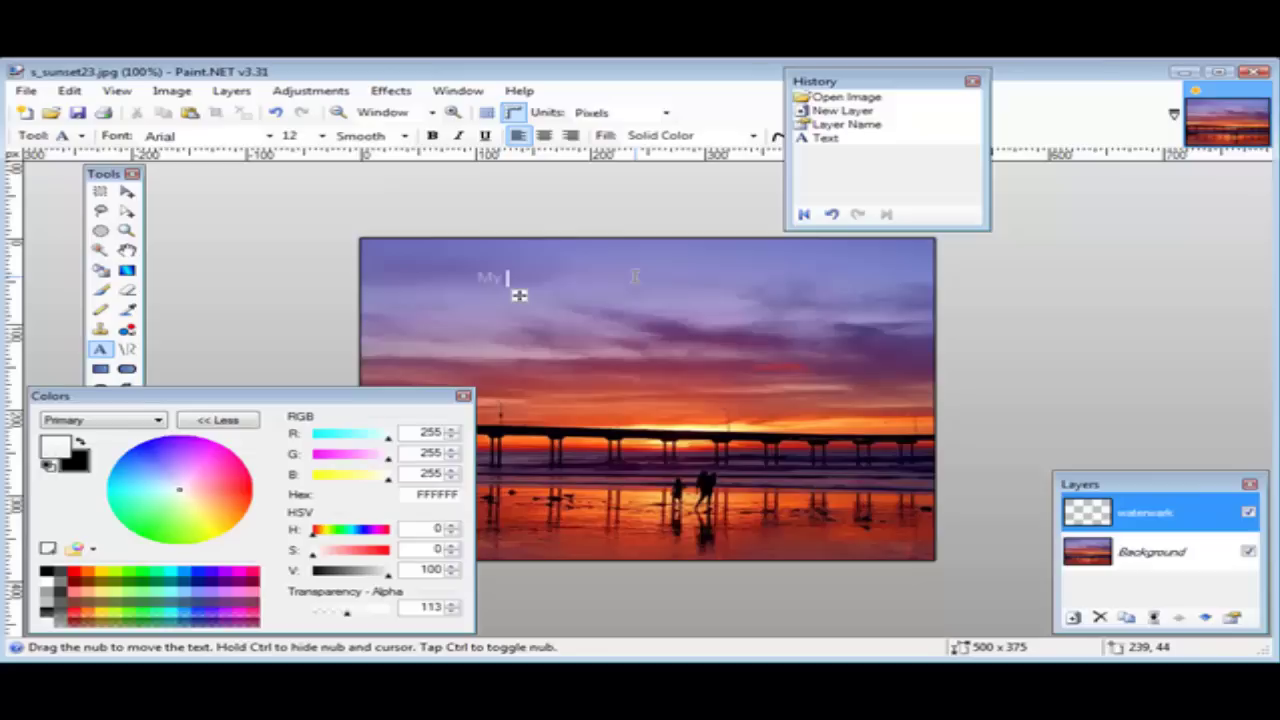
{"action": "type", "text": " Web"}
{"action": "type", "text": "site he"}
{"action": "type", "text": "re"}
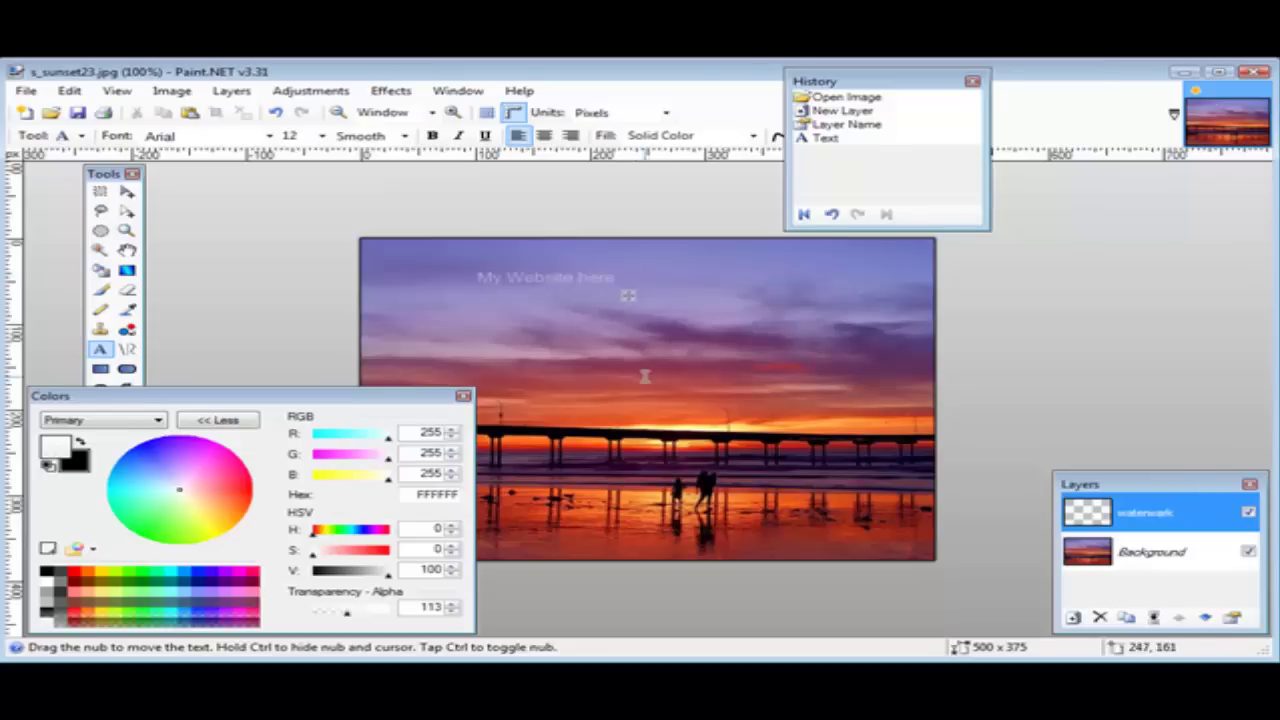
{"action": "mouse_move", "coordinate": [622, 280]}
{"action": "left_mouse_down"}
{"action": "mouse_move", "coordinate": [568, 296]}
{"action": "mouse_move", "coordinate": [874, 323]}
{"action": "mouse_move", "coordinate": [879, 432]}
{"action": "mouse_move", "coordinate": [794, 434]}
{"action": "mouse_move", "coordinate": [774, 463]}
{"action": "mouse_move", "coordinate": [823, 557]}
{"action": "mouse_move", "coordinate": [920, 571]}
{"action": "left_mouse_up"}
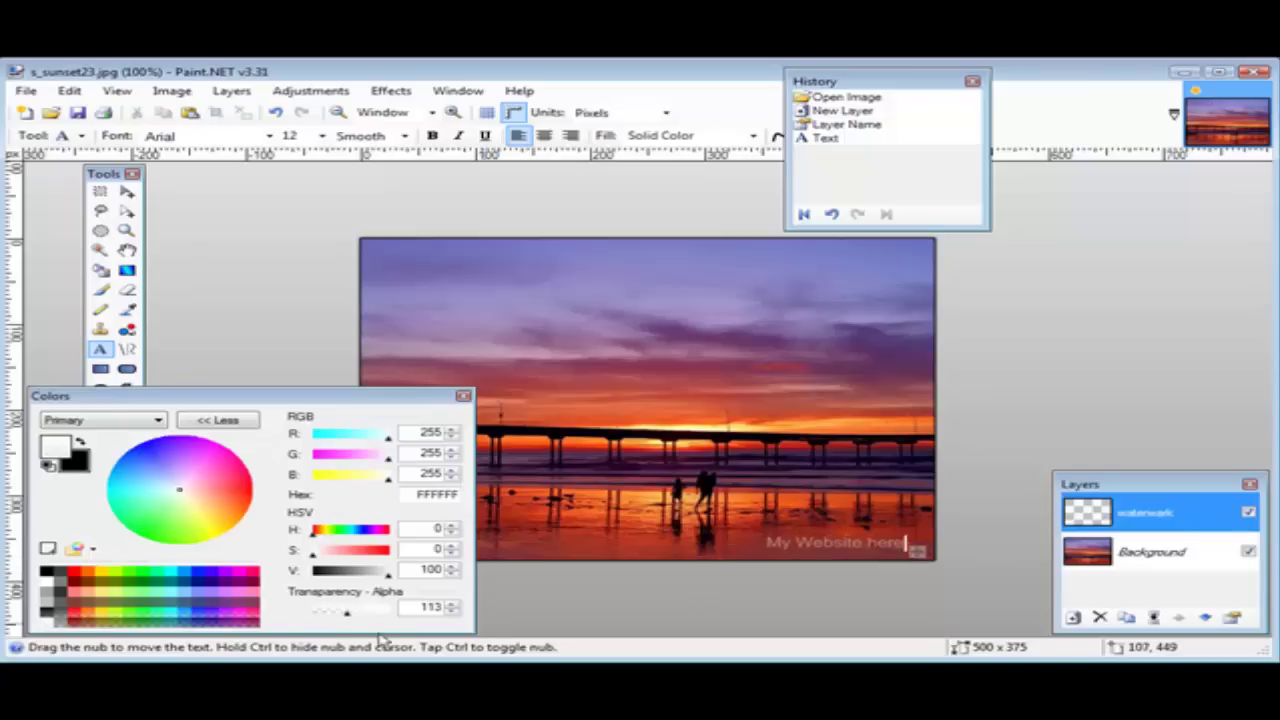
Step: Lower the watermark text's alpha to 66 and finish editing the text
{"action": "mouse_move", "coordinate": [349, 622]}
{"action": "left_mouse_down"}
{"action": "mouse_move", "coordinate": [332, 622]}
{"action": "mouse_move", "coordinate": [374, 621]}
{"action": "mouse_move", "coordinate": [321, 622]}
{"action": "mouse_move", "coordinate": [337, 622]}
{"action": "left_mouse_up"}
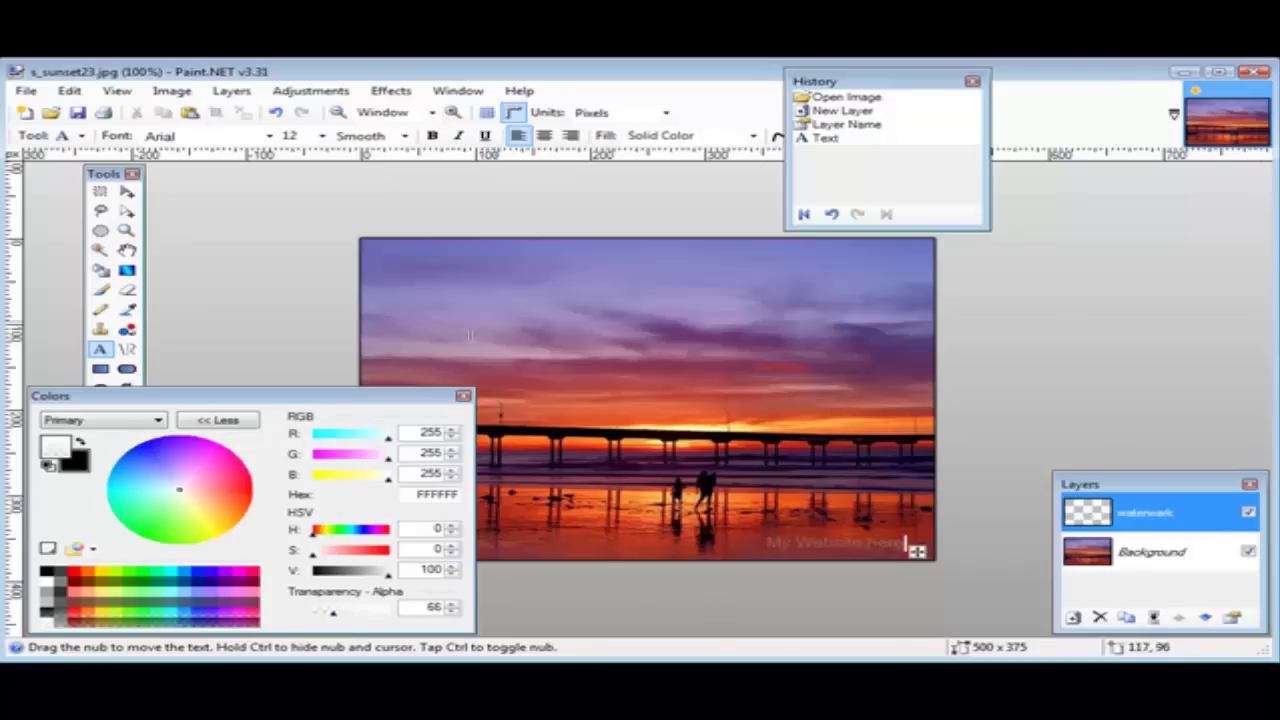
{"action": "key", "text": "Escape"}
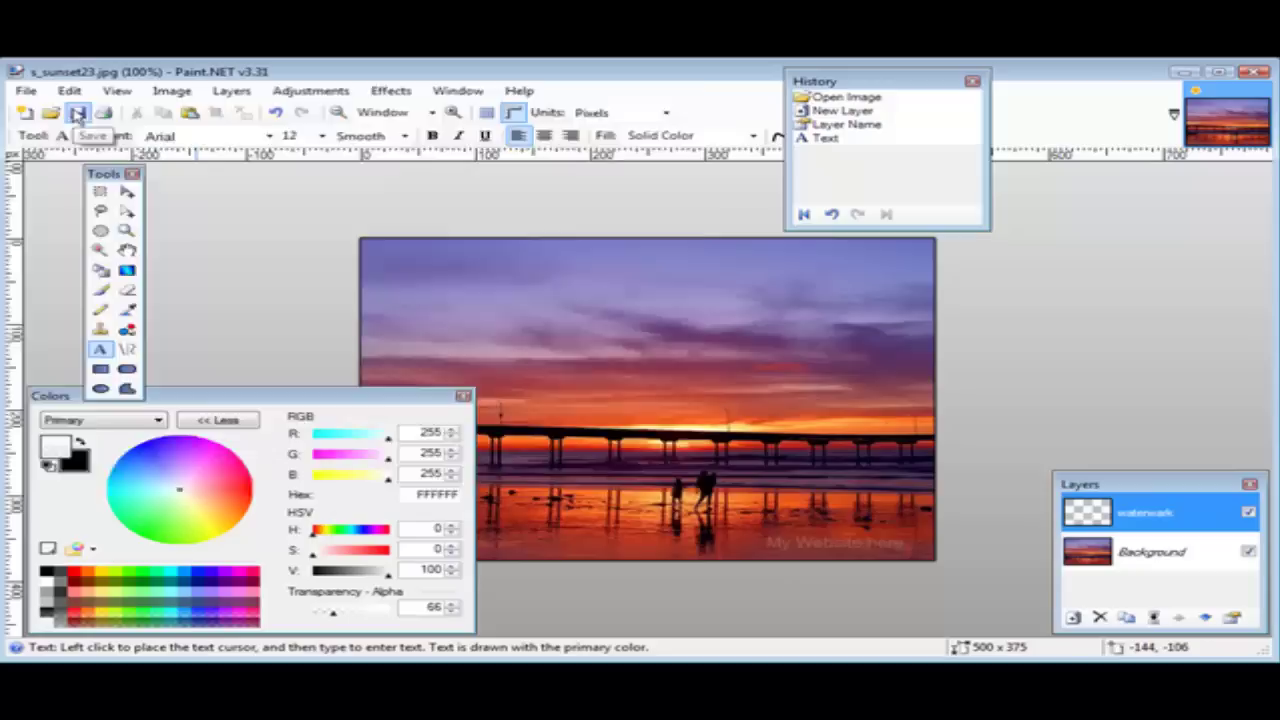
Step: Save the image as s_sunset23 with the GIF (*.gif) file type
{"action": "left_click", "coordinate": [77, 113]}
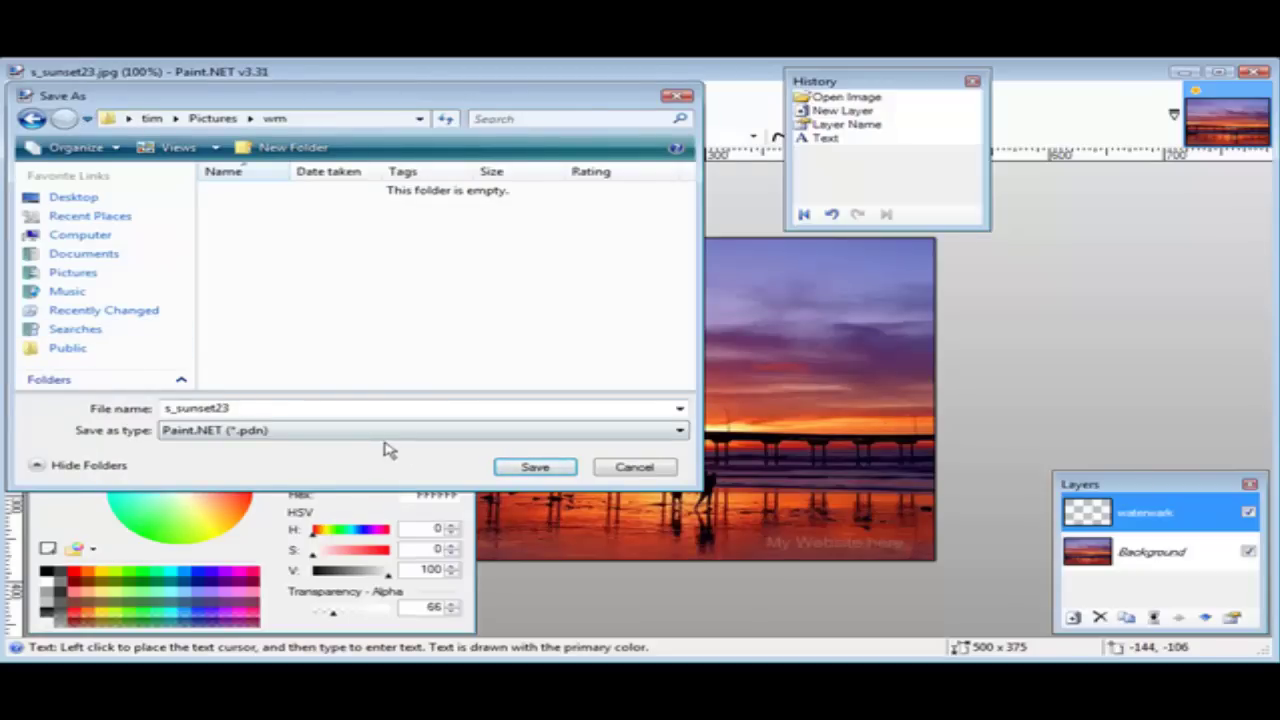
{"action": "left_click", "coordinate": [302, 437]}
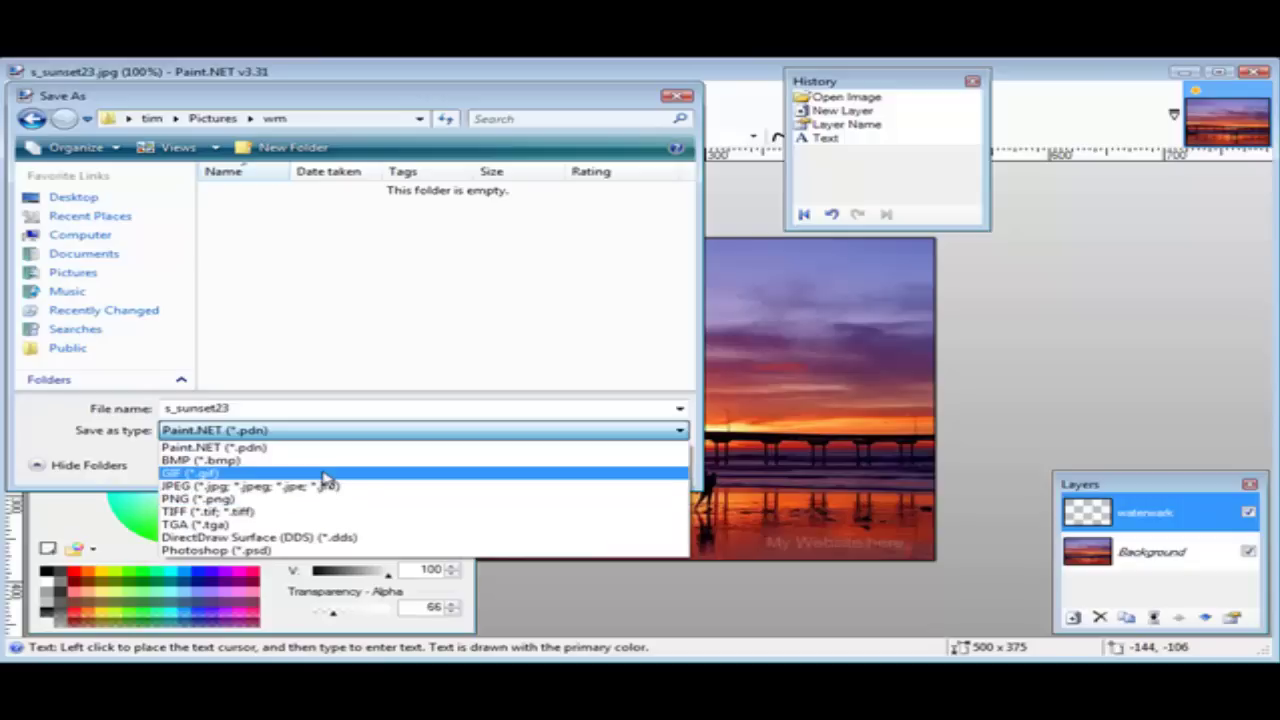
{"action": "left_click", "coordinate": [323, 473]}
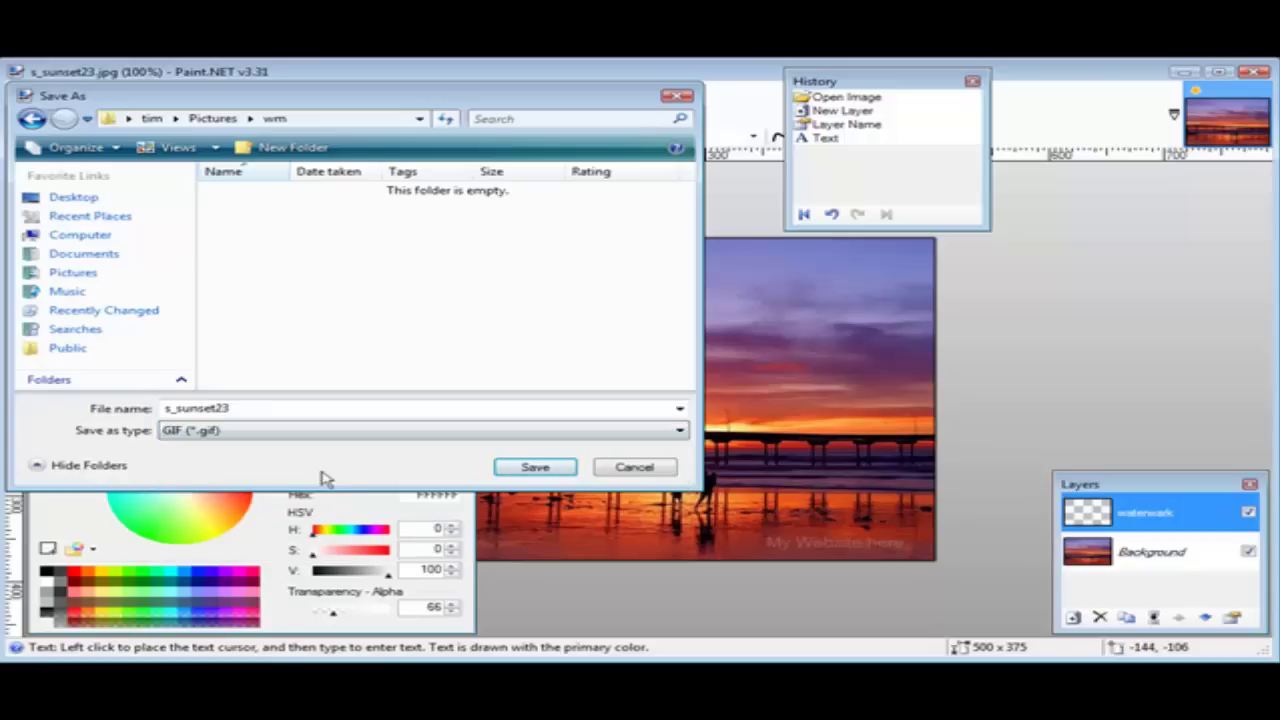
{"action": "left_click", "coordinate": [535, 467]}
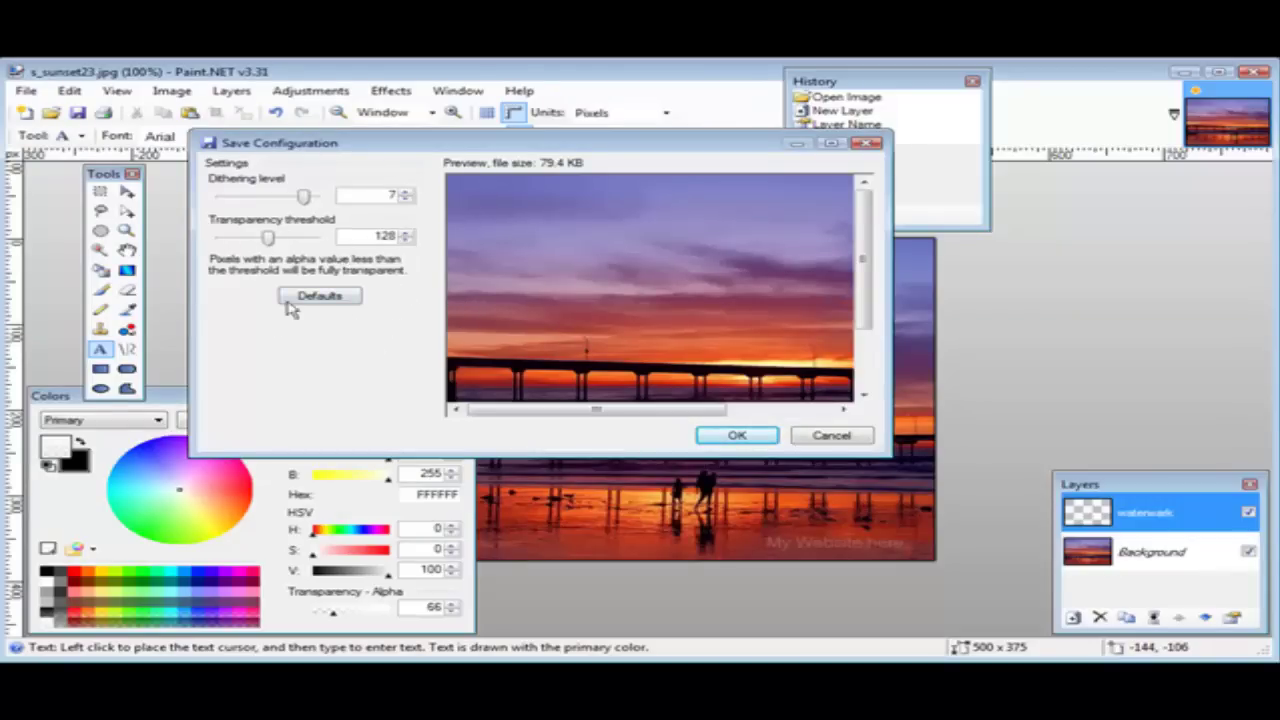
Step: Check the watermark in the GIF settings preview and accept the settings
{"action": "mouse_move", "coordinate": [740, 398]}
{"action": "left_mouse_down"}
{"action": "mouse_move", "coordinate": [734, 423]}
{"action": "mouse_move", "coordinate": [829, 429]}
{"action": "left_mouse_up"}
{"action": "left_click_drag", "start_coordinate": [868, 318], "coordinate": [871, 368]}
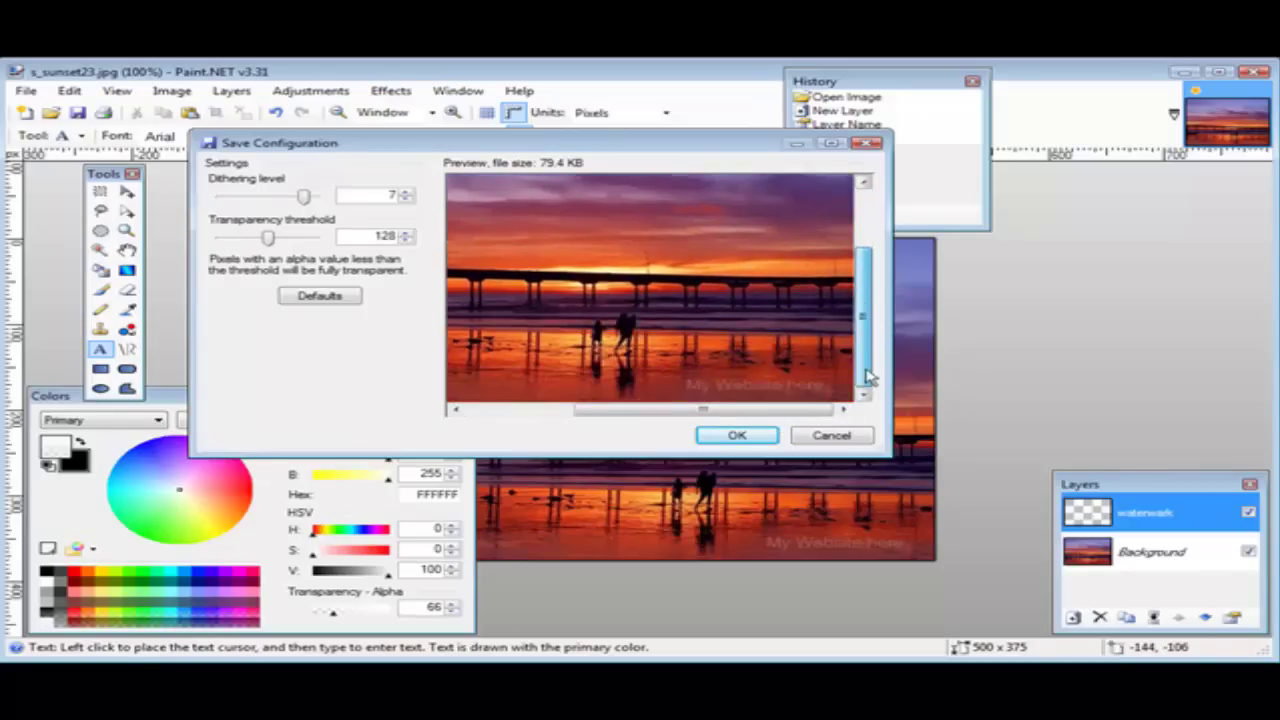
{"action": "left_click", "coordinate": [737, 437]}
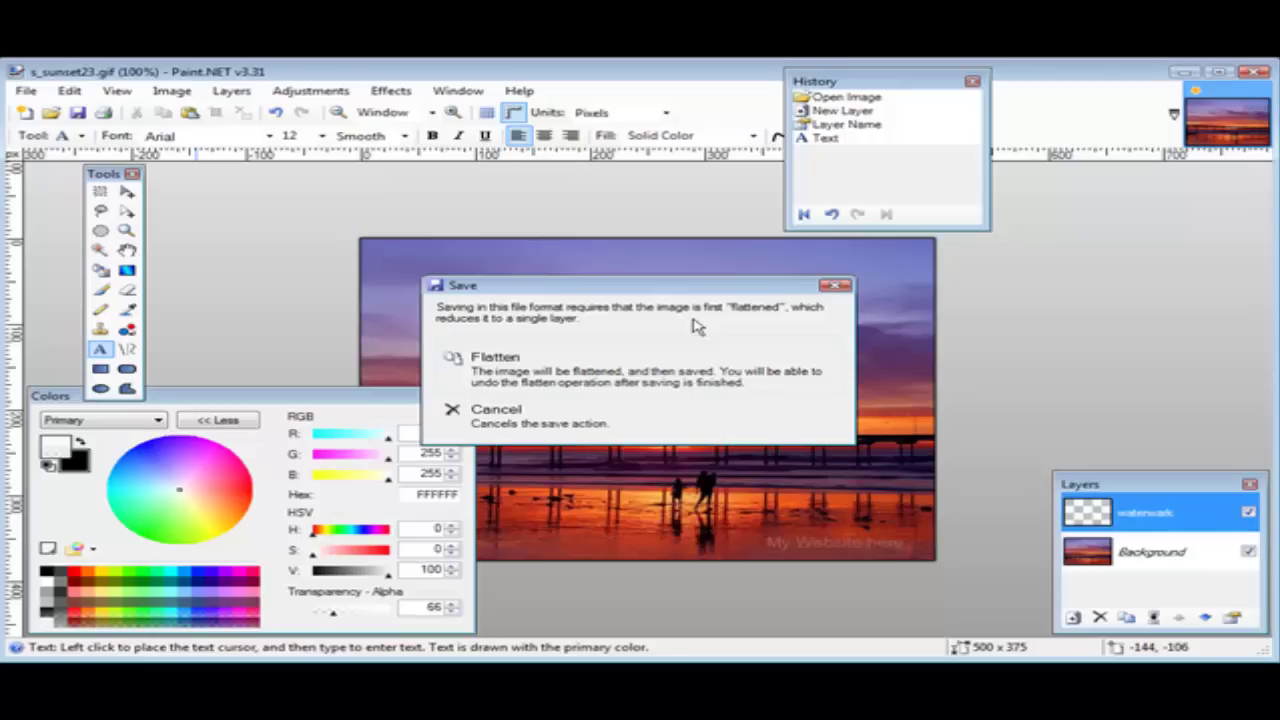
Step: Choose Flatten to merge the layers and complete saving s_sunset23.gif
{"action": "left_click", "coordinate": [588, 370]}
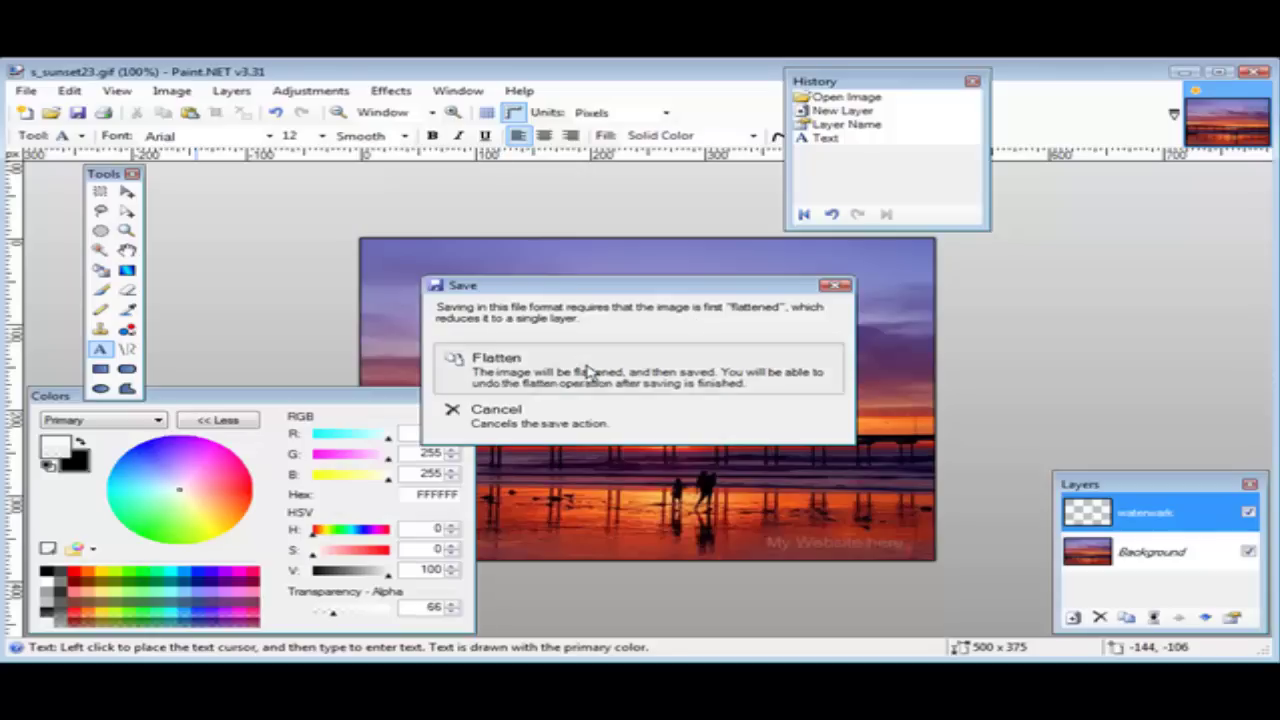